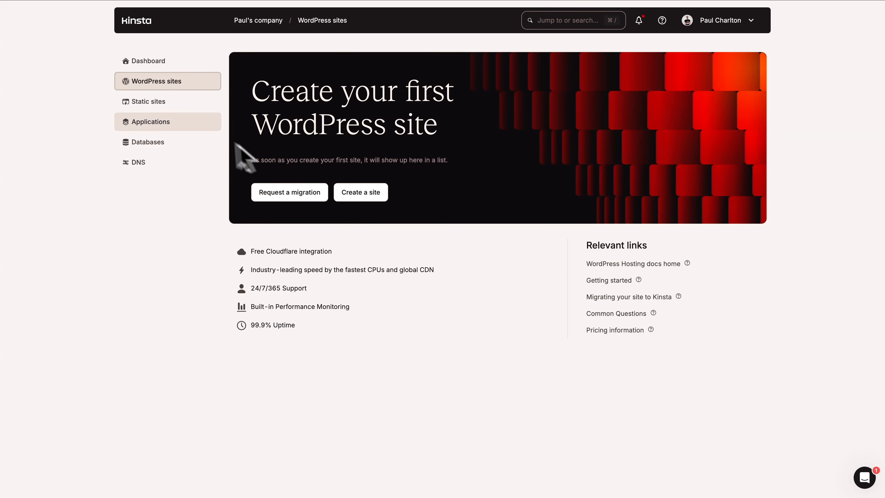
Compose the support chat message "I have an issue with the DNS on my domain".
left_click(166, 103)
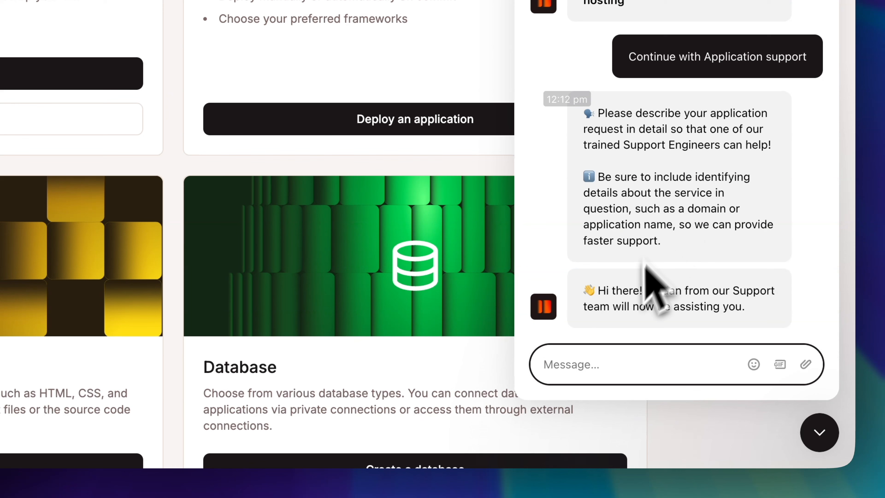
left_click(573, 372)
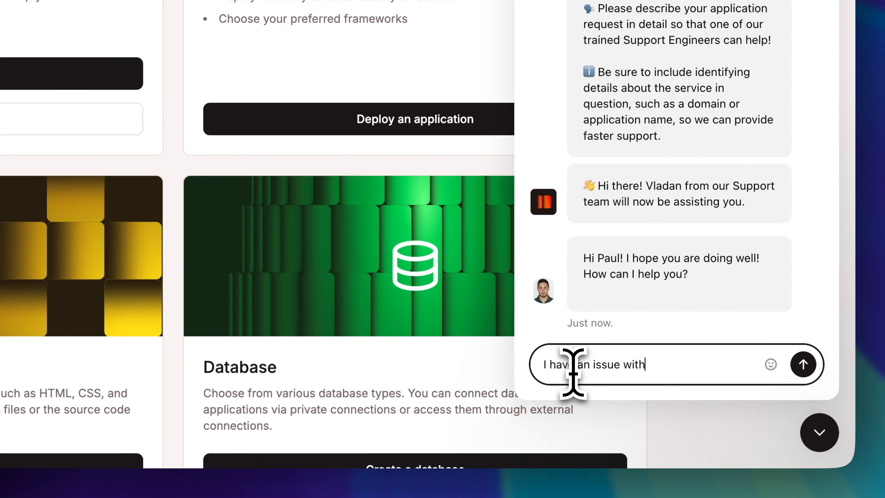
type("I have an issue with the DNS on my doma")
type("in")
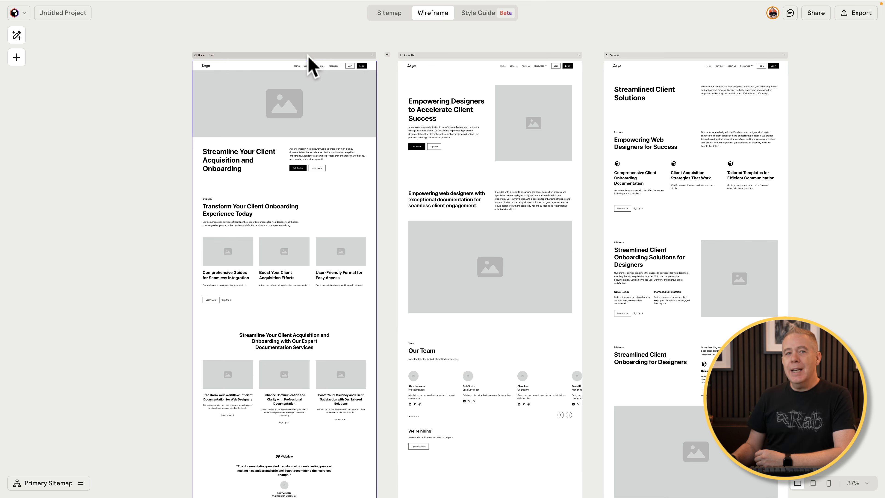
Switch to Relume, open the project's Style Guide, and compare its light and dark color schemes.
left_click(488, 15)
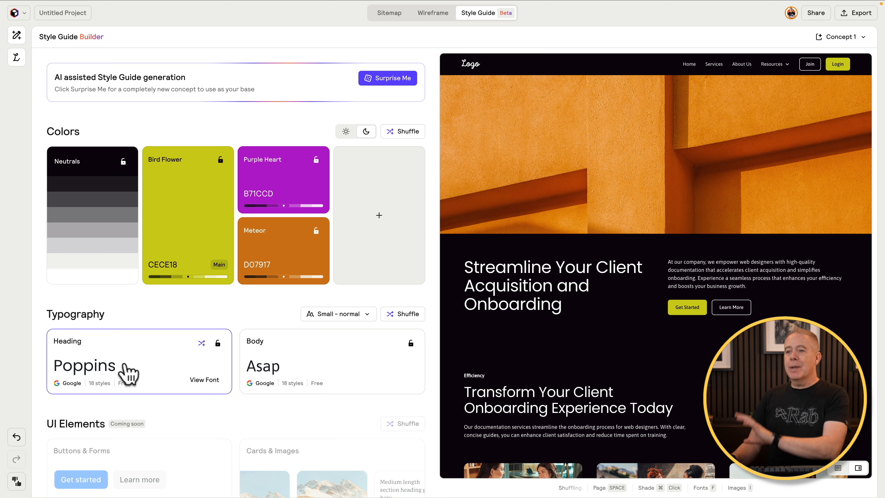
scroll(137, 372, "down", 3)
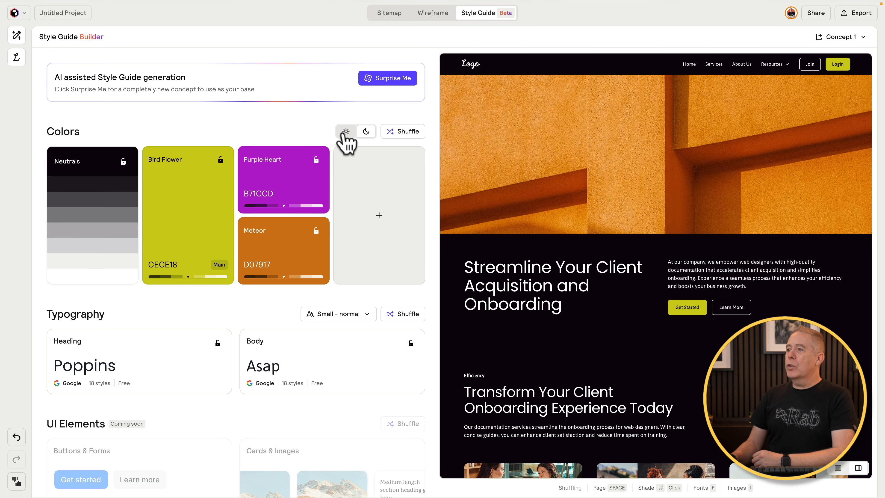
left_click(346, 131)
left_click(366, 132)
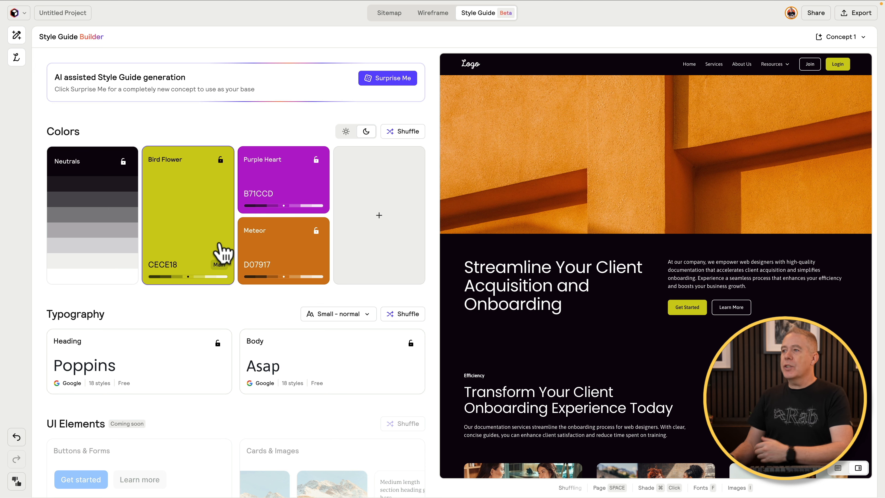
Generate a completely new style concept with Surprise Me, look through its page preview, and switch it to the light scheme.
left_click(389, 80)
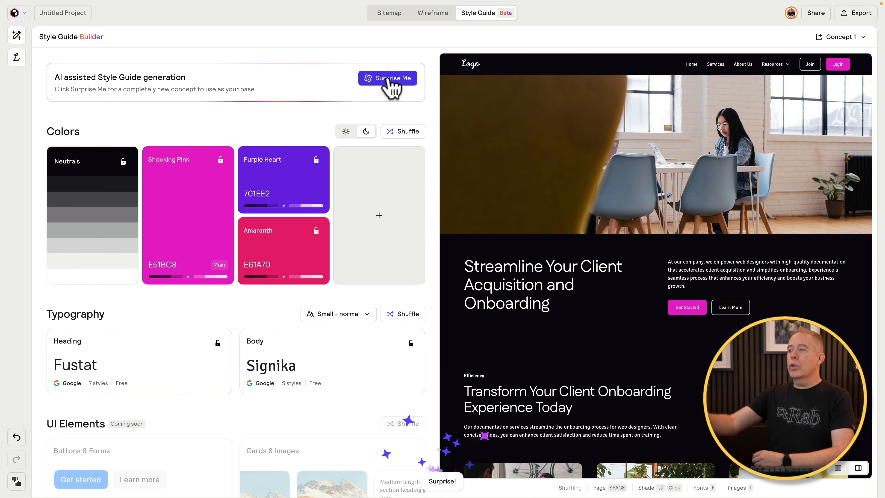
scroll(653, 363, "down", 12)
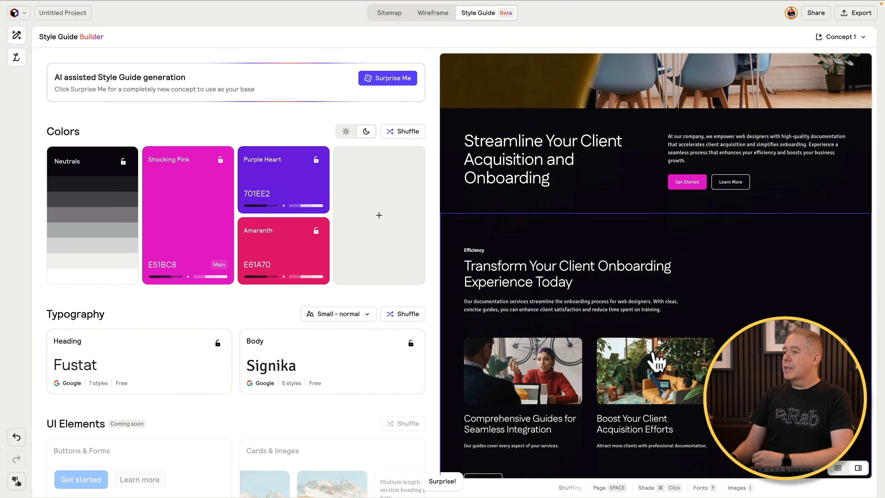
scroll(655, 363, "down", 3)
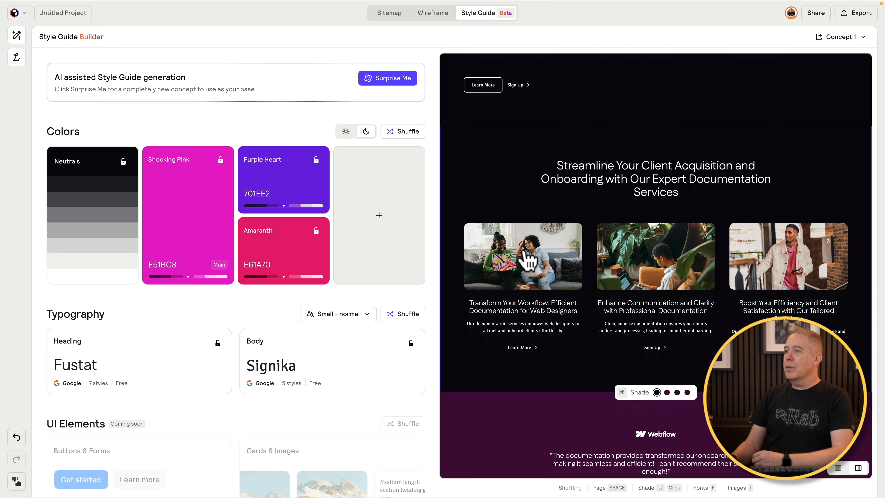
left_click(346, 132)
Shuffle the color palette twice while keeping the Shocking Pink main color locked.
scroll(608, 273, "up", 5)
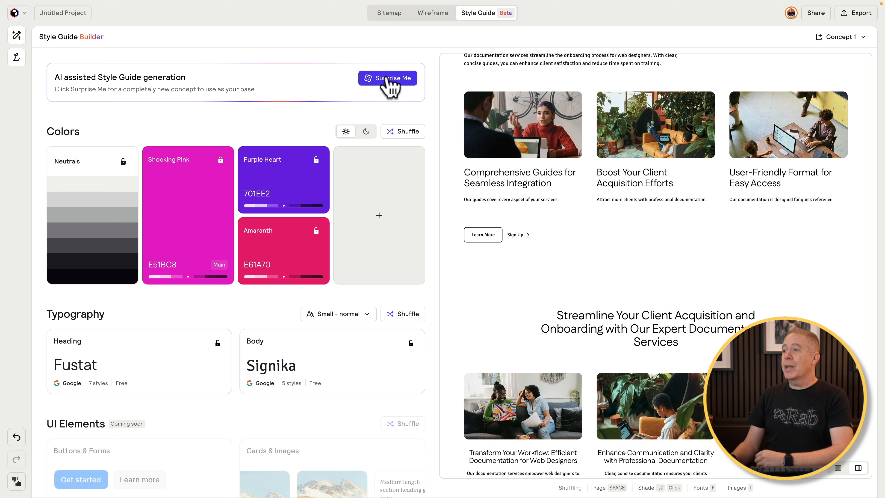
left_click(405, 132)
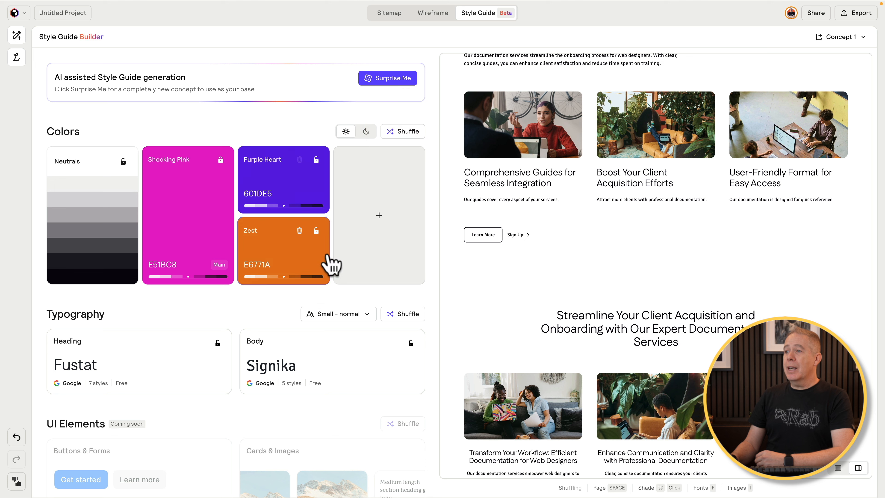
left_click(401, 132)
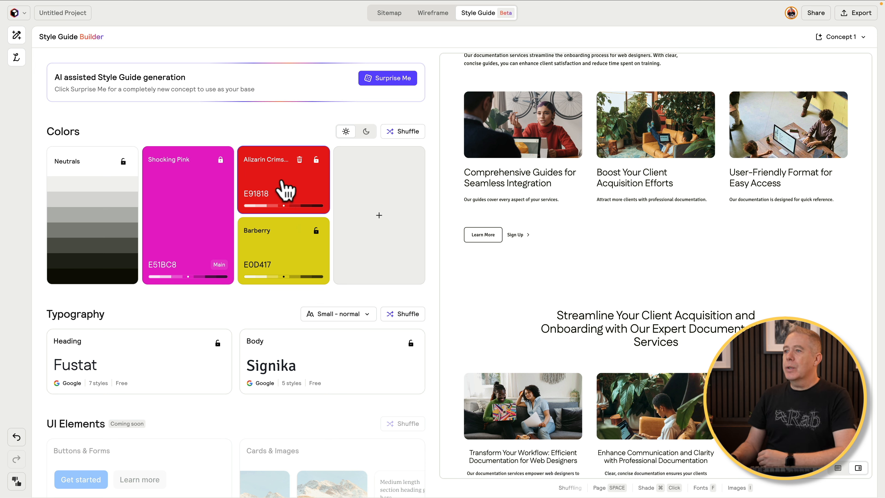
Inspect the shades and color picker settings of the Alizarin Crimson and Shocking Pink colors.
left_click(285, 189)
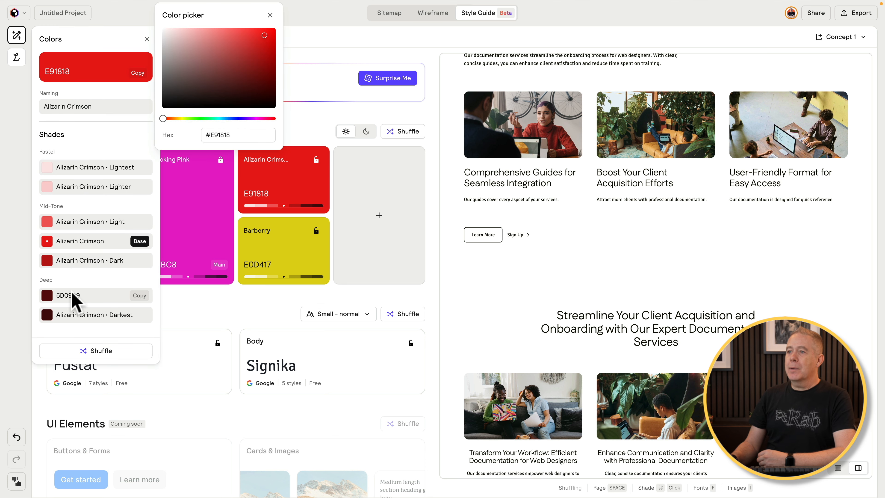
left_click(298, 103)
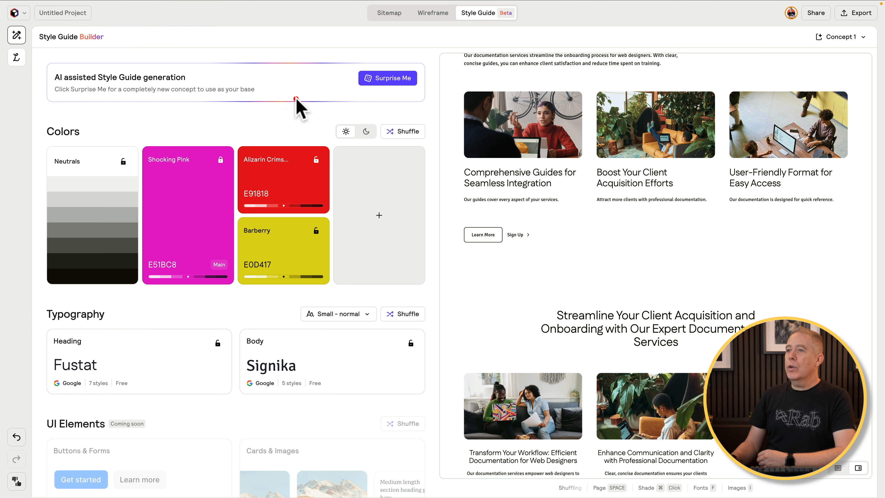
left_click(16, 37)
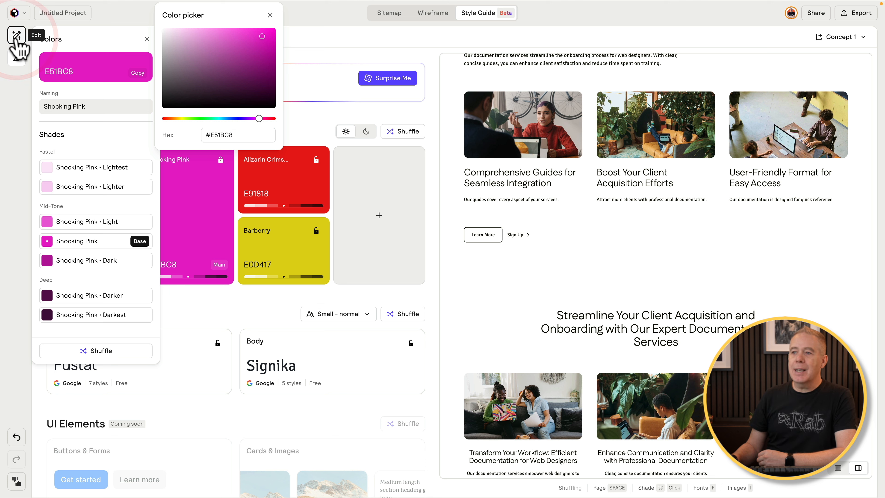
left_click(320, 134)
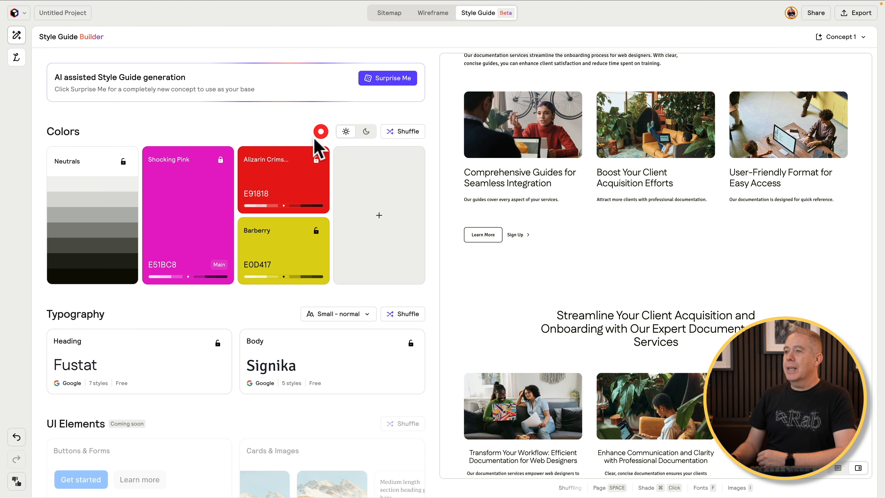
Unlock the main palette color and change it to the blue 3D9BE6.
left_click(220, 158)
left_click(161, 188)
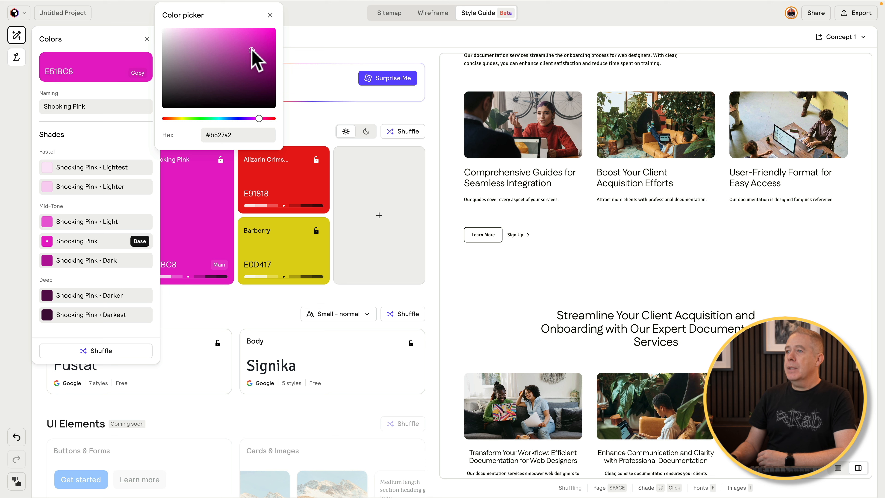
left_click_drag(259, 119, 227, 119)
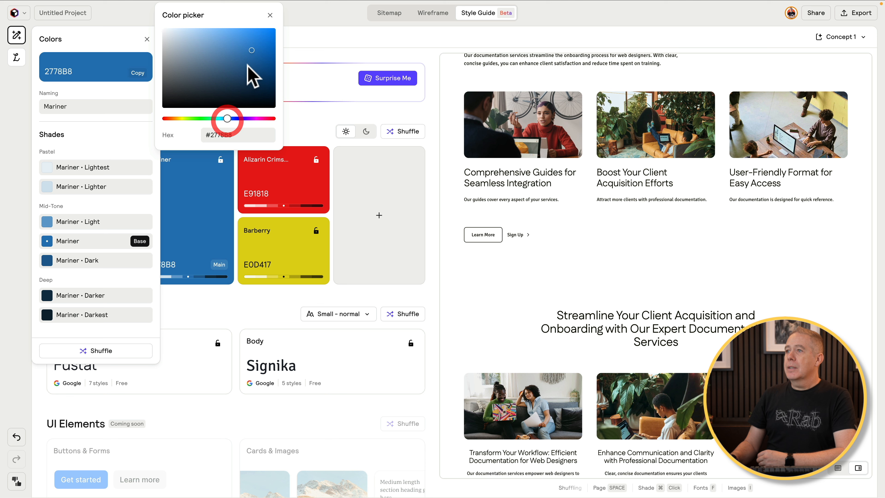
left_click_drag(249, 40, 246, 36)
left_click(340, 40)
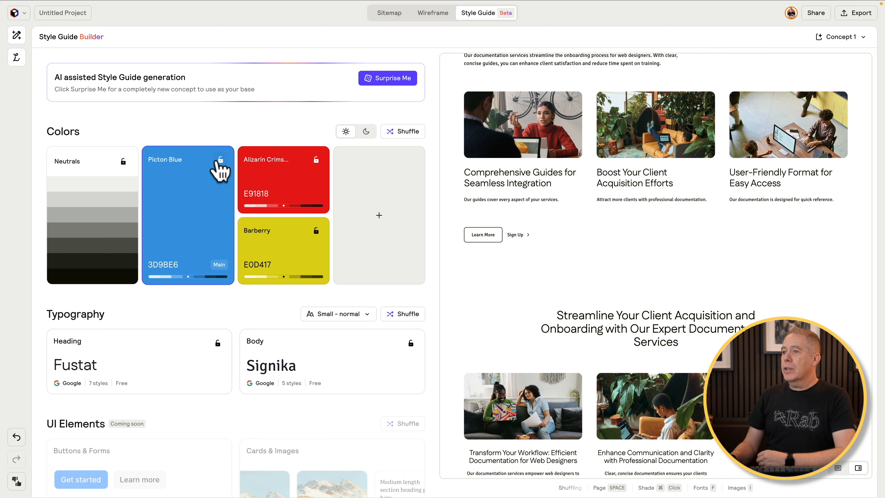
Review the pastel, mid-tone and deep shades of the Alizarin Crimson color.
left_click(304, 182)
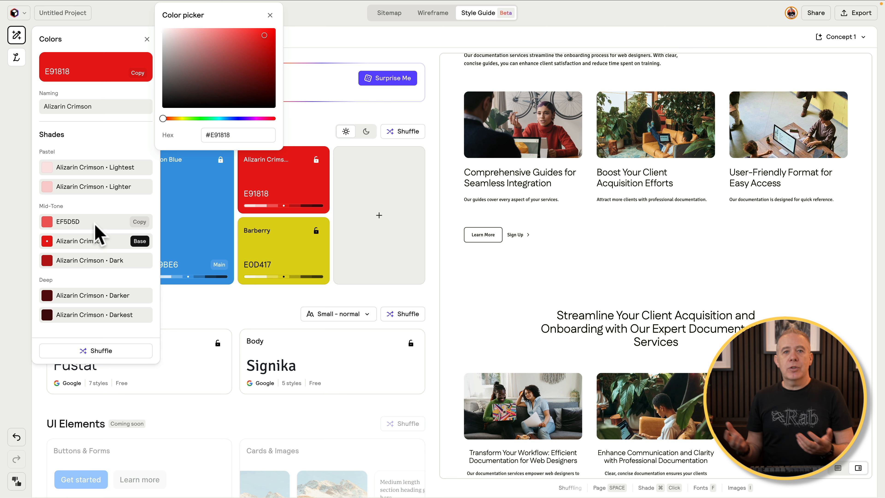
key("Escape")
left_click(228, 311)
Shuffle the heading and body fonts twice, checking the new pairing in the page preview.
scroll(234, 349, "down", 2)
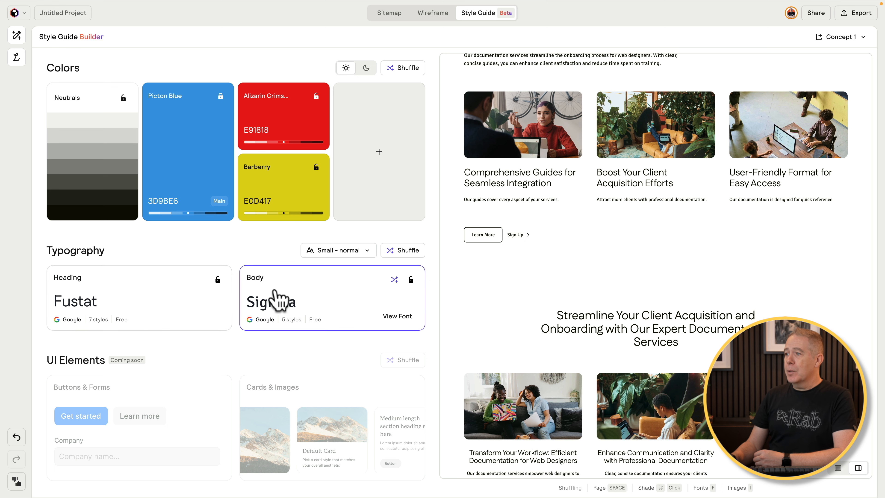
left_click(406, 253)
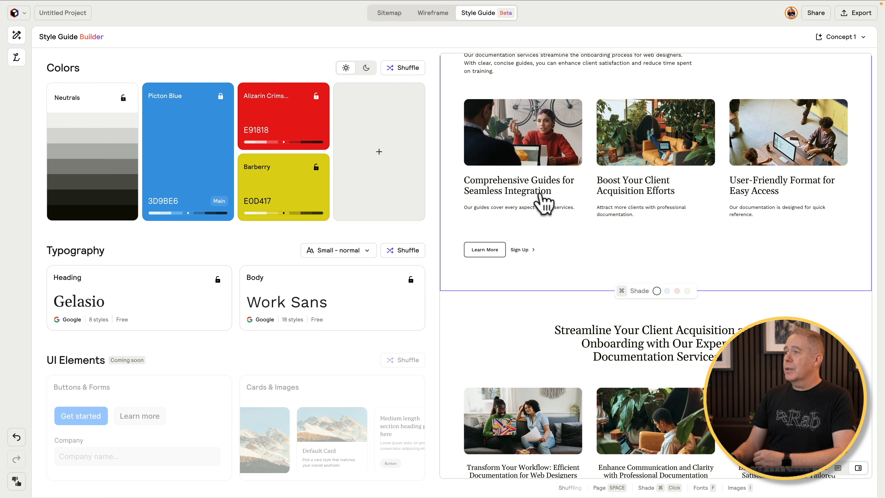
scroll(587, 273, "up", 10)
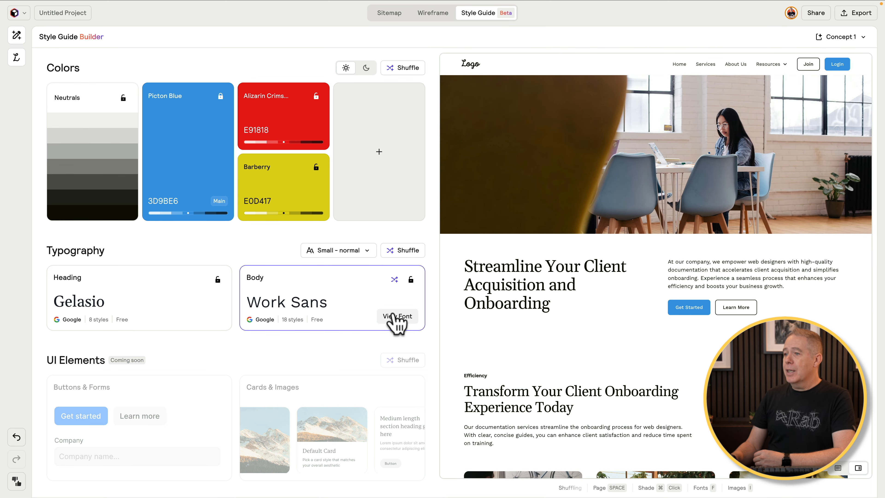
left_click(399, 252)
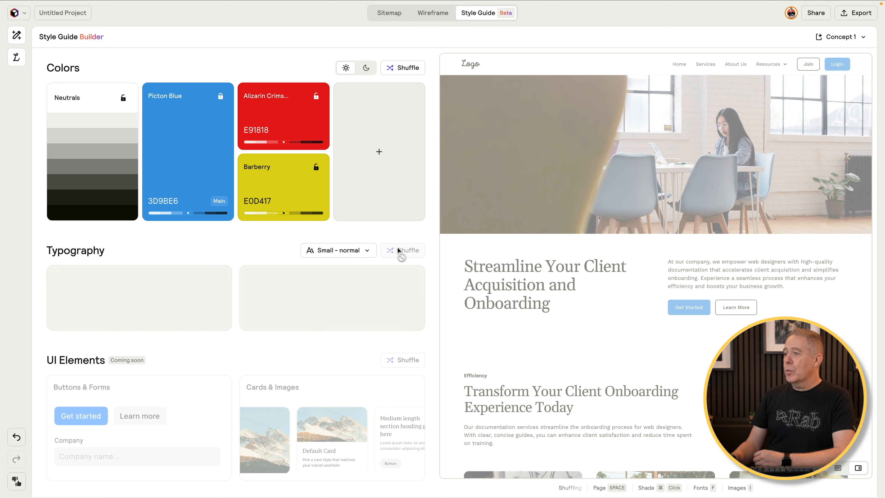
Search the fonts for "barlow", set the heading font to Barlow, and switch the color scheme to dark.
left_click(122, 287)
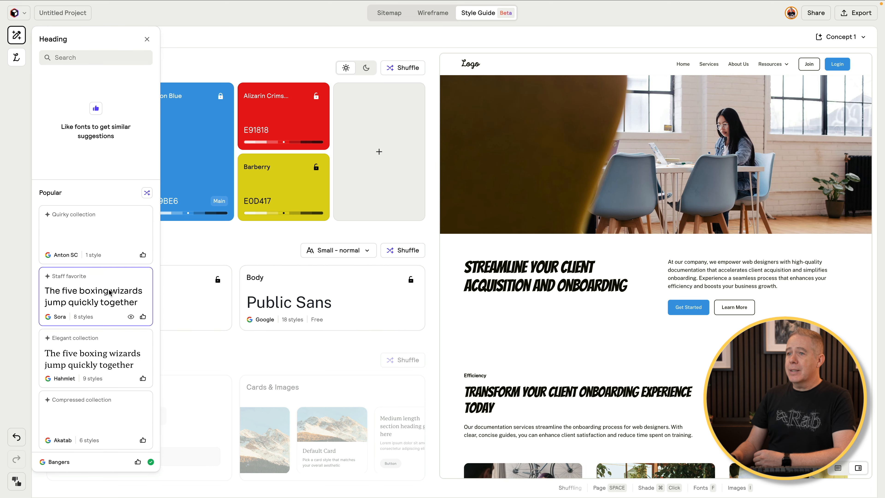
left_click(89, 57)
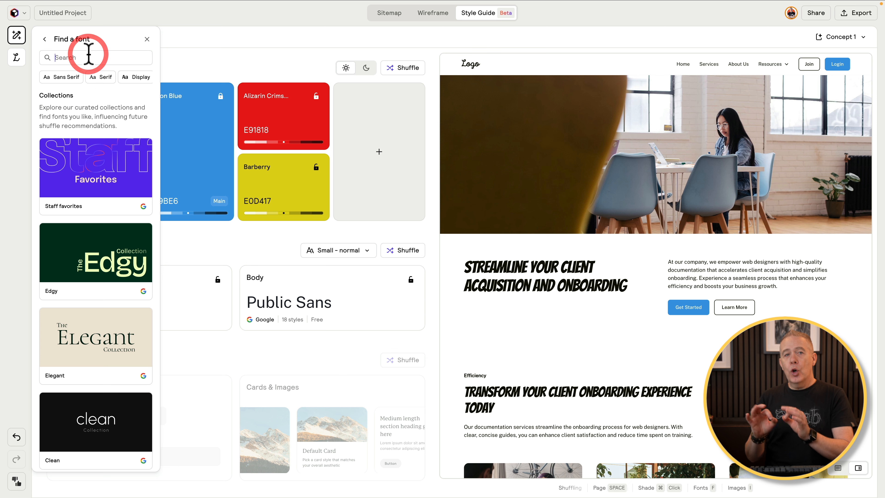
type("barlow")
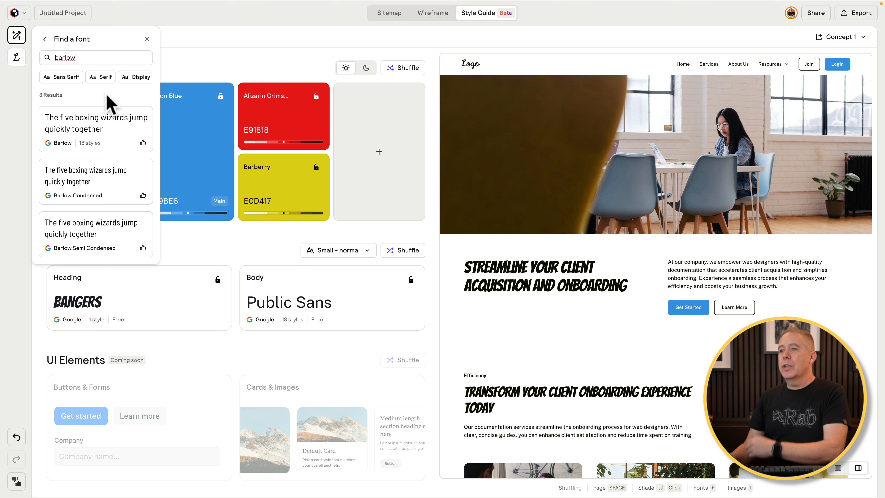
left_click(99, 129)
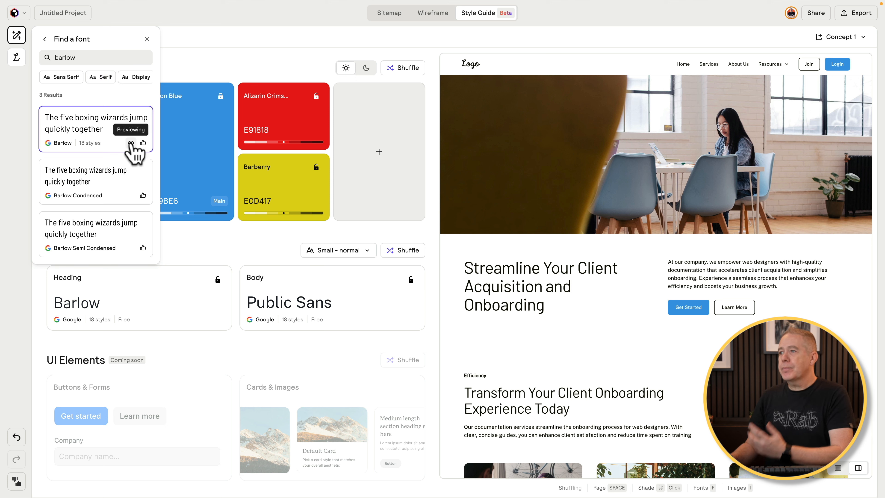
left_click(209, 60)
left_click(366, 68)
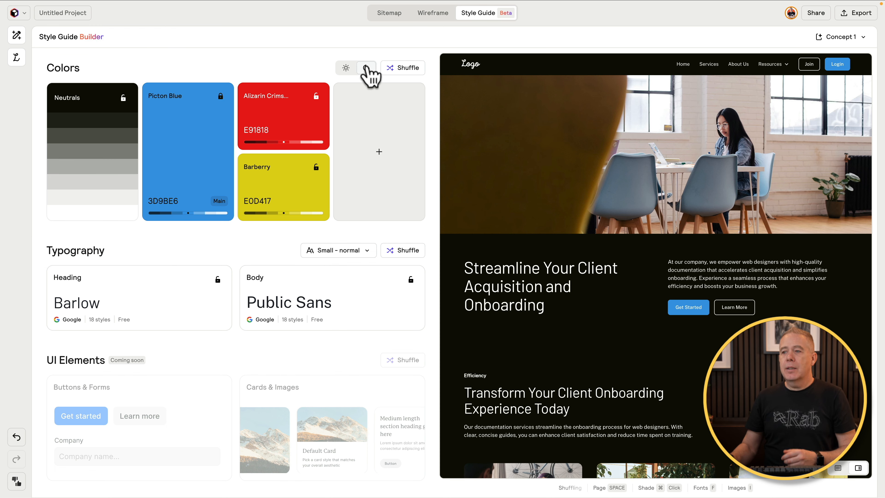
Lock the heading font and shuffle the typography to get a different body font.
left_click(218, 280)
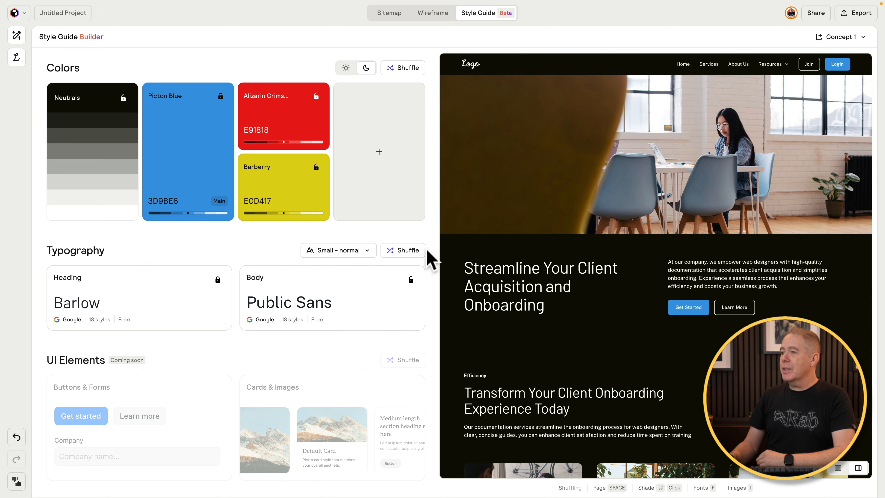
left_click(409, 251)
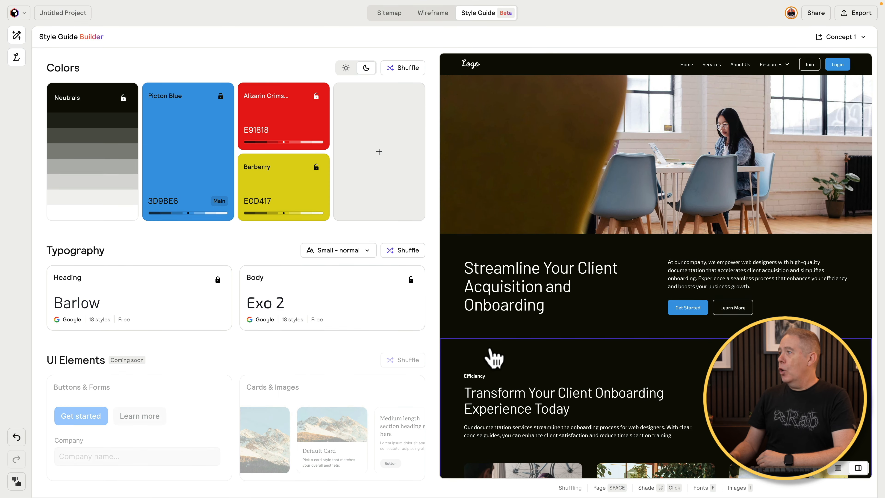
Try the available background shades on the "Transform Your Client Onboarding Experience Today" section and apply the dark blue one.
scroll(490, 356, "down", 5)
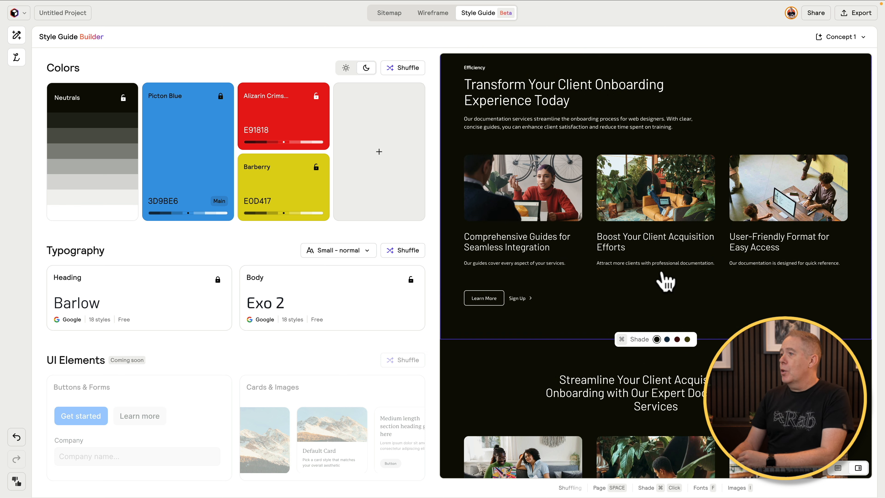
left_click(666, 340)
left_click(677, 339)
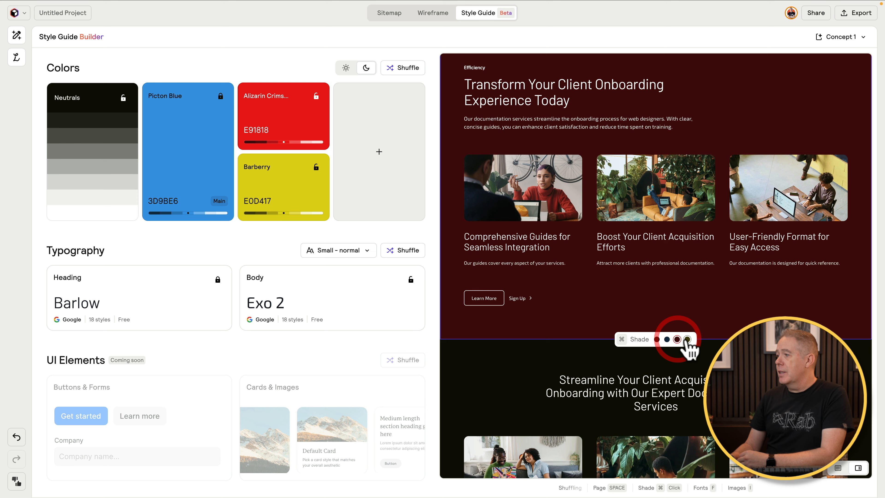
left_click(687, 339)
left_click(666, 340)
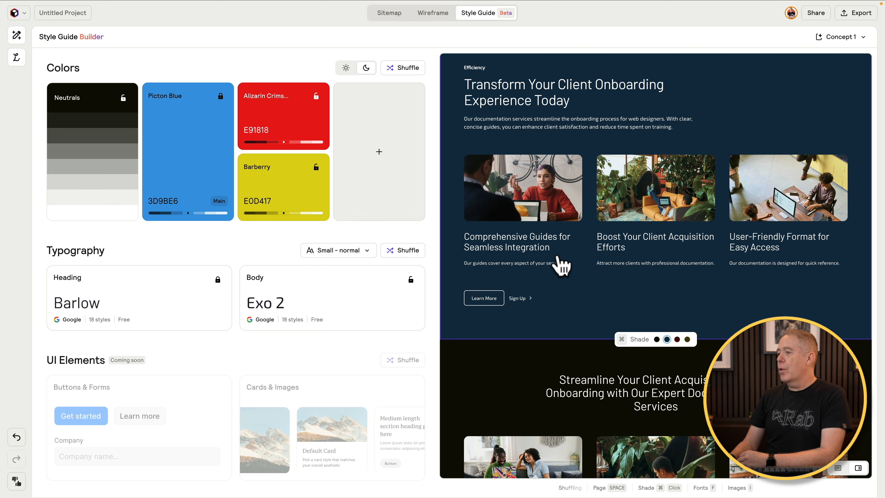
scroll(592, 250, "up", 5)
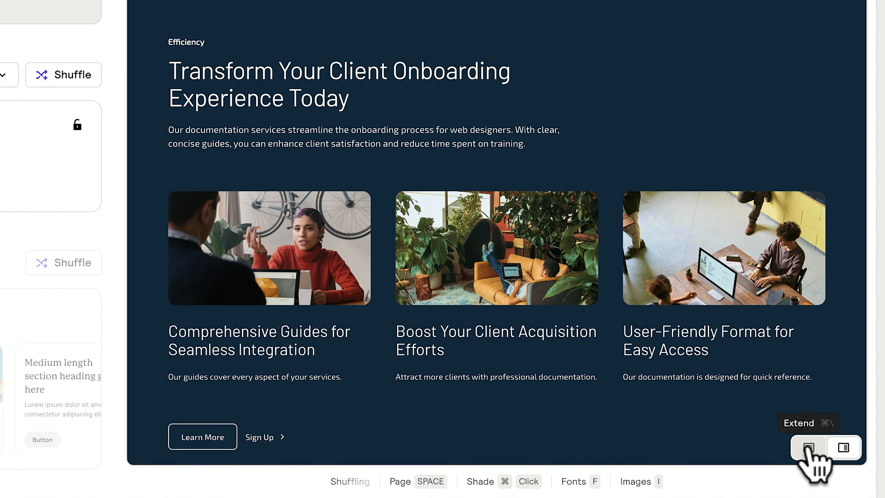
Check the page sections in the extended preview, return to the split view, and set the color scheme to light.
left_click(809, 447)
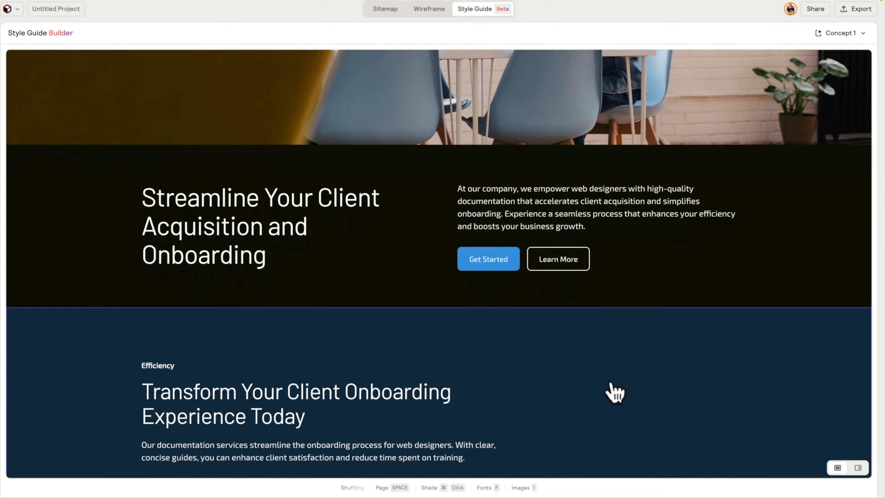
scroll(617, 392, "down", 8)
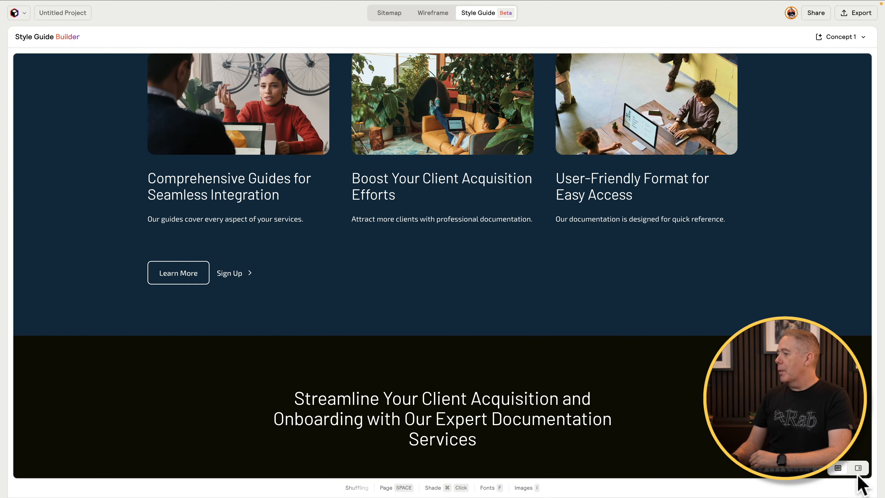
left_click(859, 468)
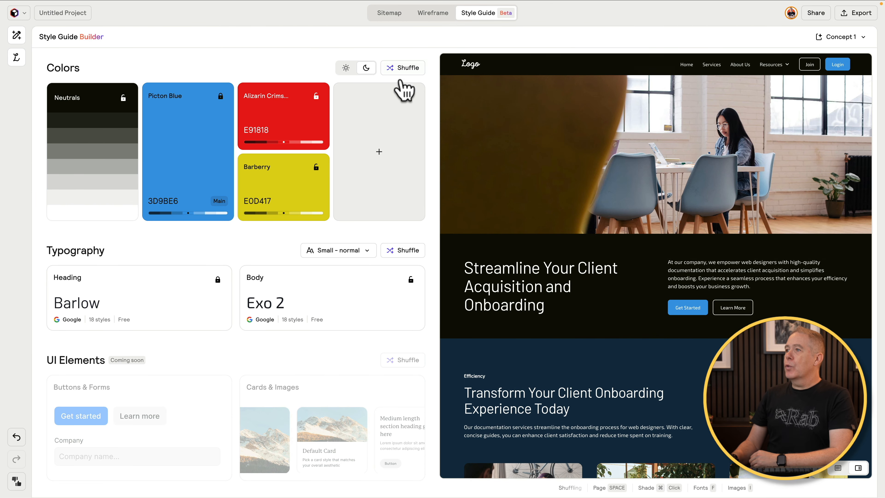
left_click(346, 68)
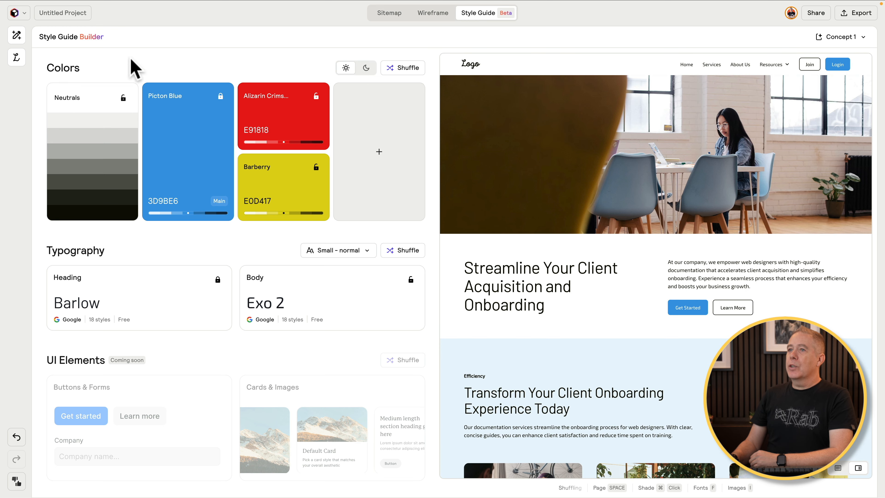
Upload "logoipsum-331 (1).svg" from the Downloads folder as the brand's logo asset for the light scheme.
left_click(16, 56)
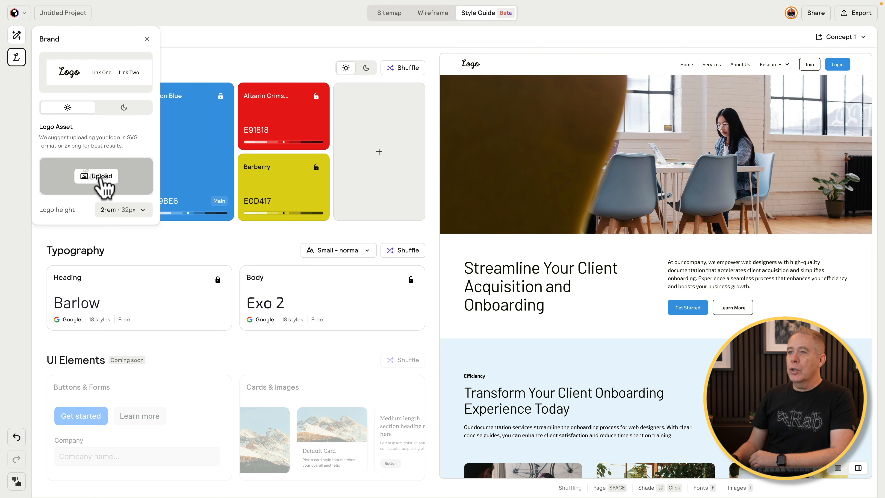
left_click(101, 176)
left_click(203, 89)
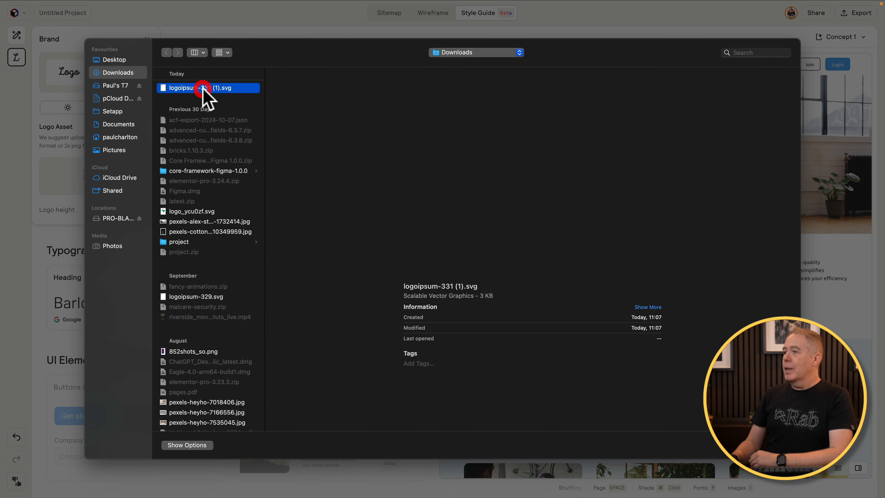
key("Return")
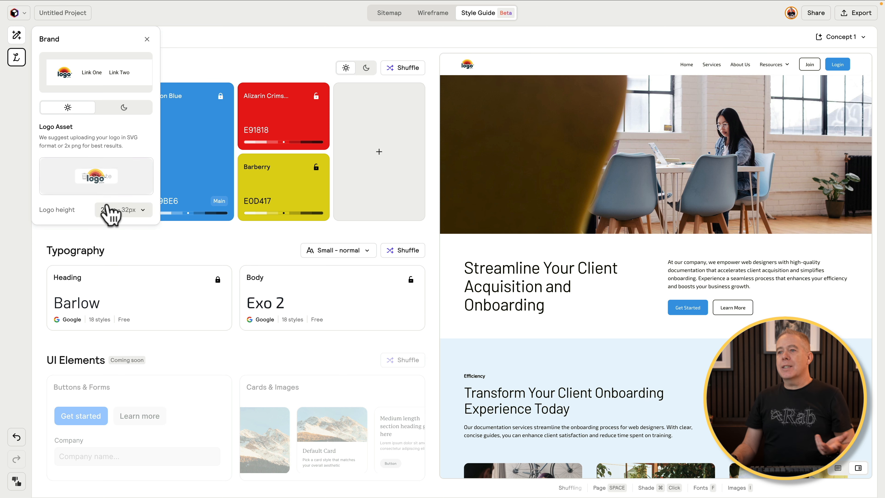
Try a logo height of 2.5rem (40px) and set it to 2.8rem (44px).
left_click(136, 211)
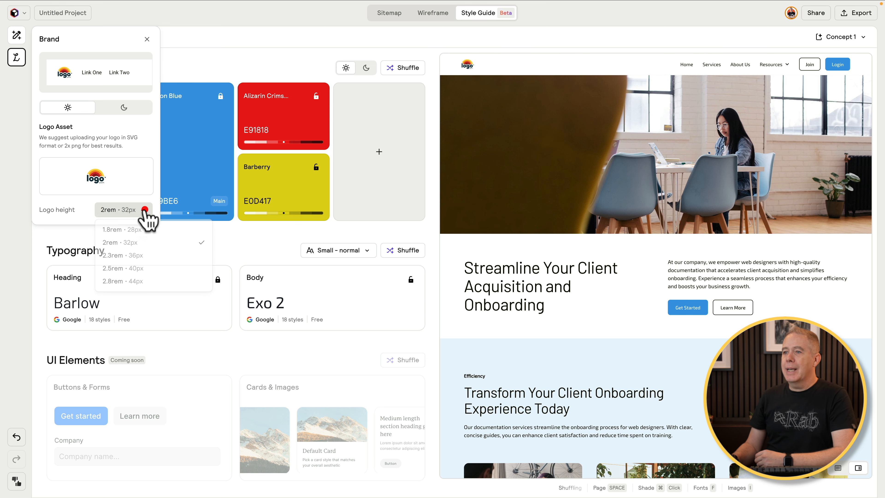
left_click(127, 268)
left_click(141, 211)
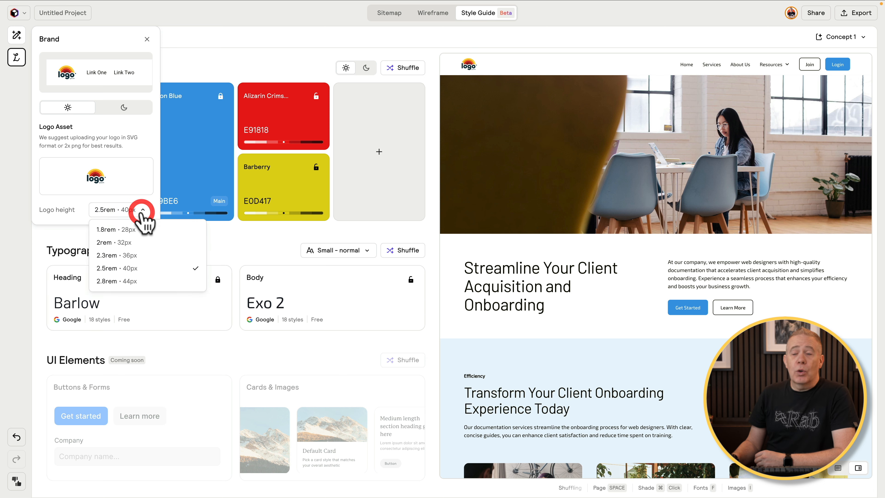
left_click(118, 281)
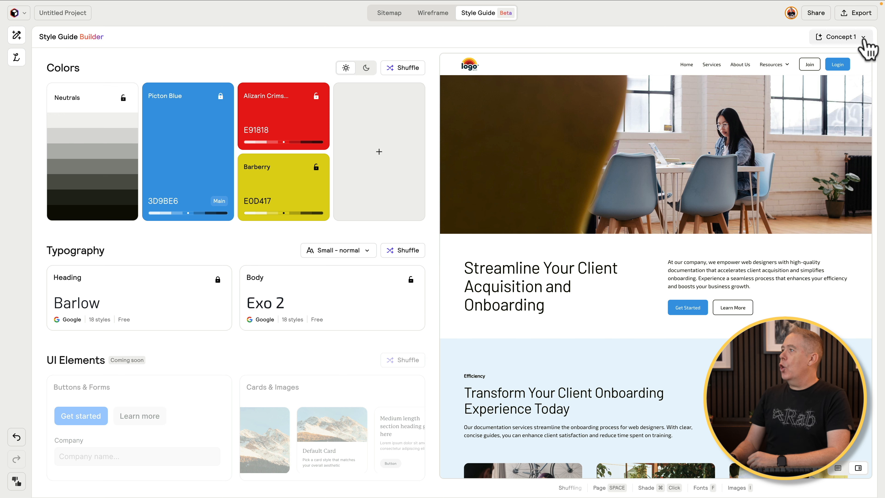
Create a second style guide concept and shuffle its color palette.
left_click(864, 38)
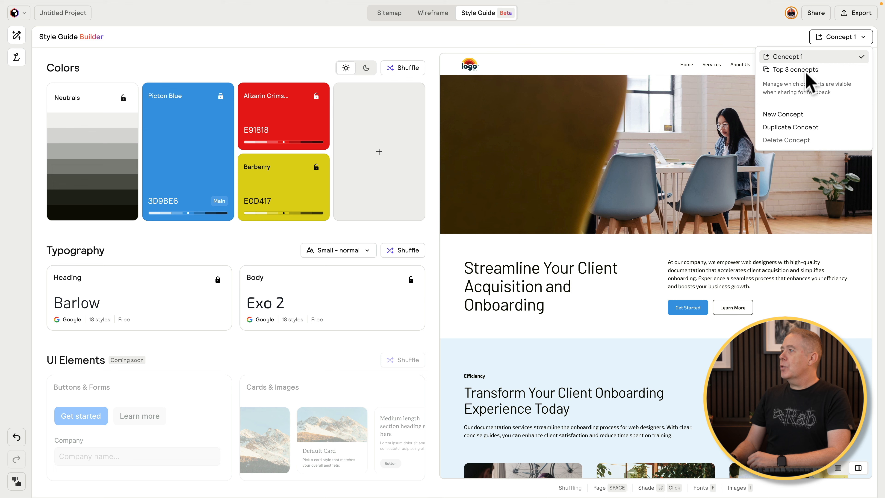
left_click(790, 114)
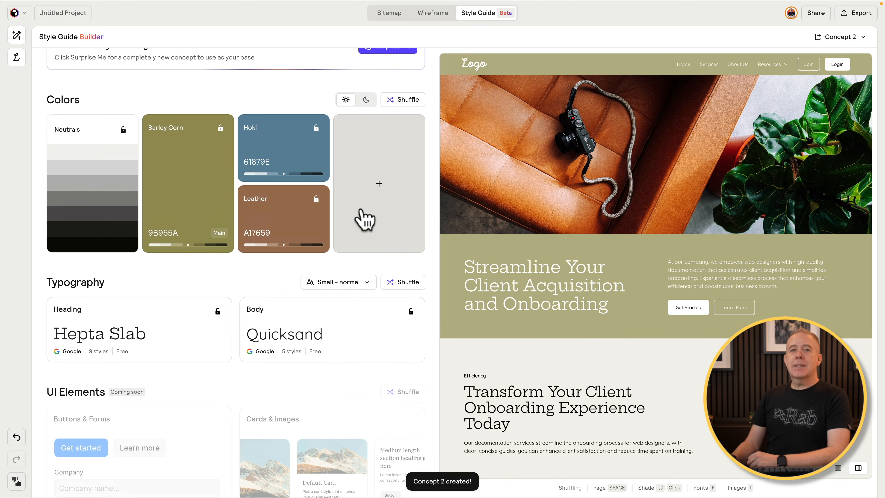
left_click(409, 129)
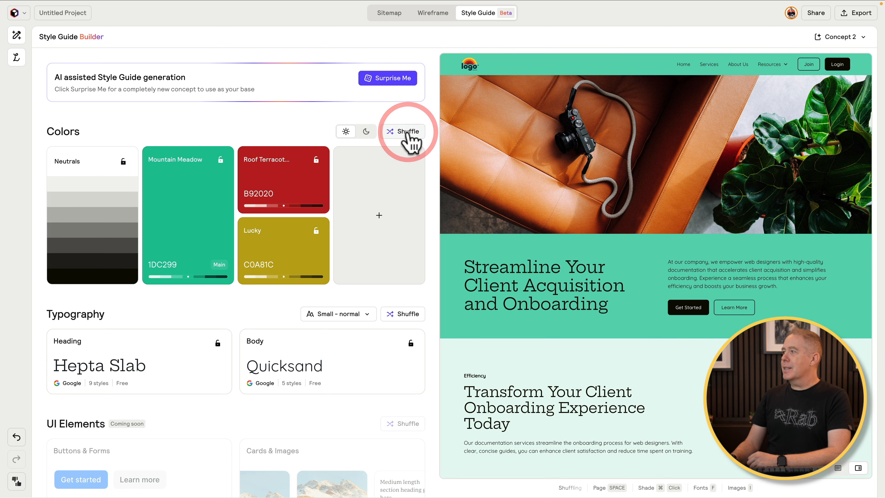
Shuffle Concept 2's heading and body fonts three times, checking the pairings in the page preview.
scroll(505, 316, "down", 4)
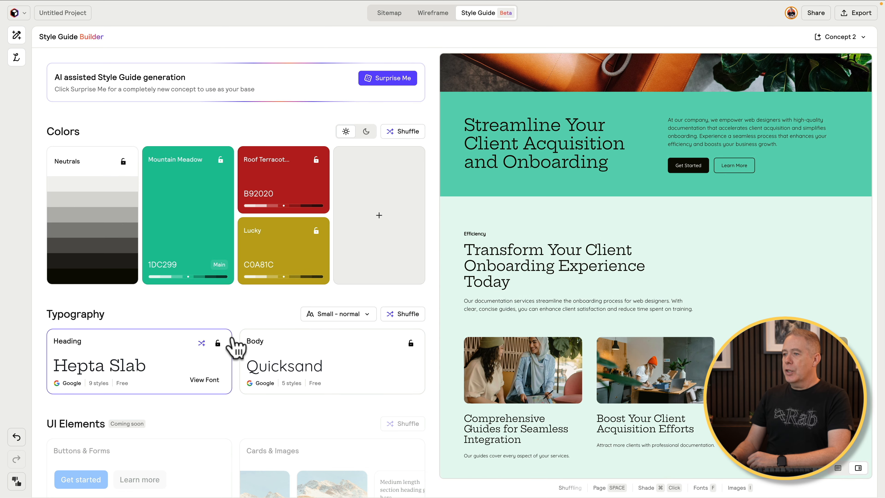
left_click(393, 312)
left_click(392, 312)
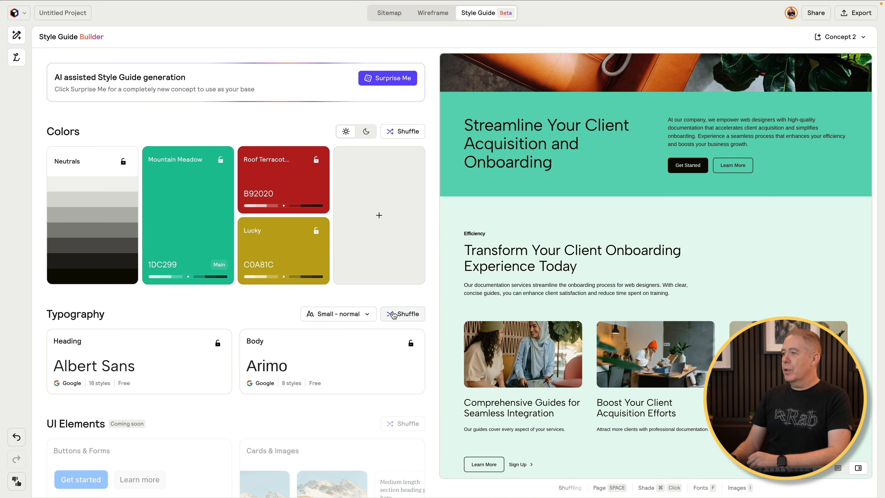
left_click(394, 315)
scroll(552, 332, "down", 4)
scroll(552, 333, "up", 4)
scroll(553, 333, "up", 4)
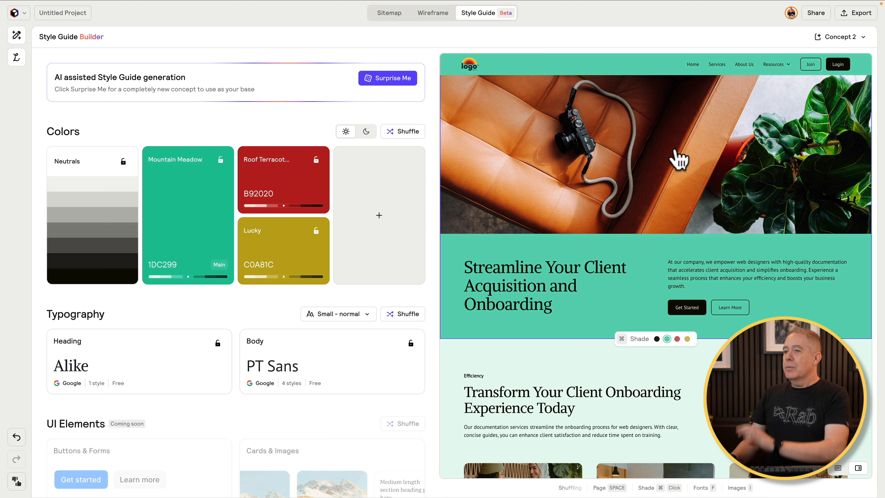
Create a third style guide concept and open the overview of the top 3 concepts.
left_click(863, 38)
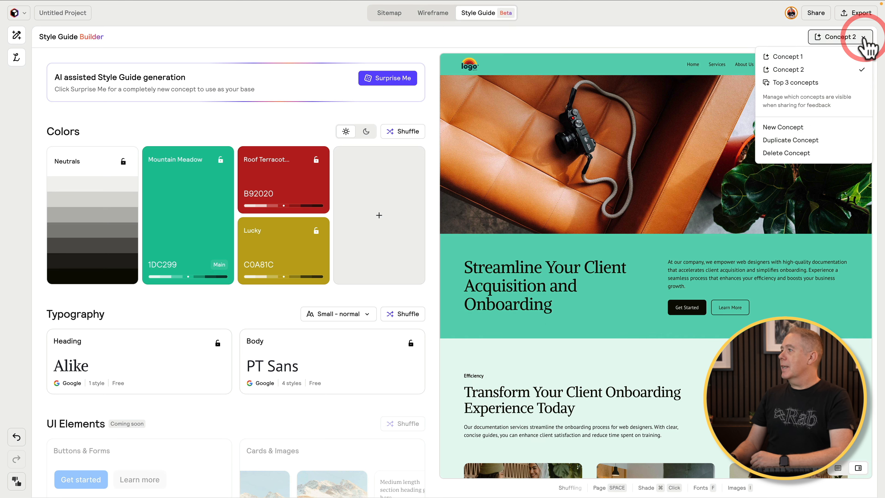
left_click(803, 127)
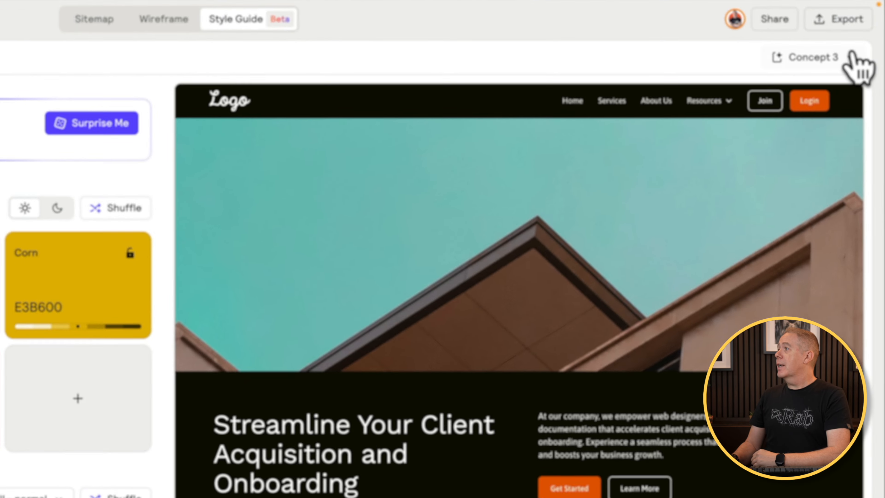
left_click(856, 38)
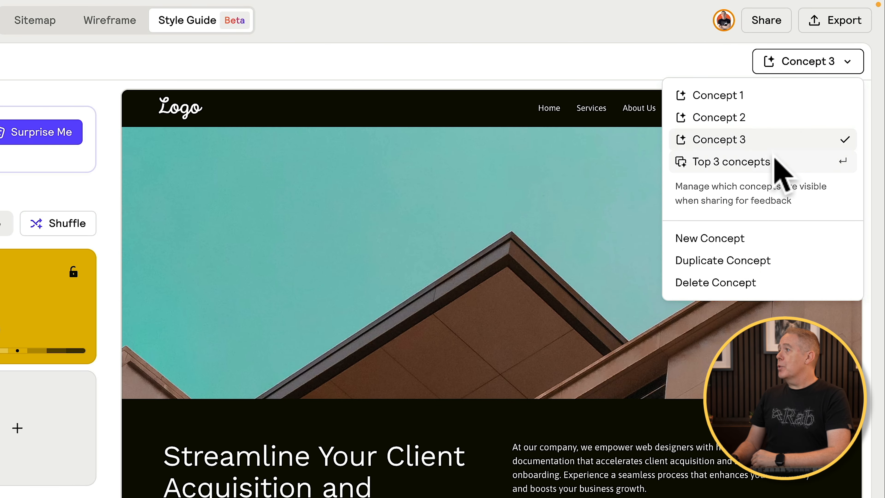
left_click(761, 164)
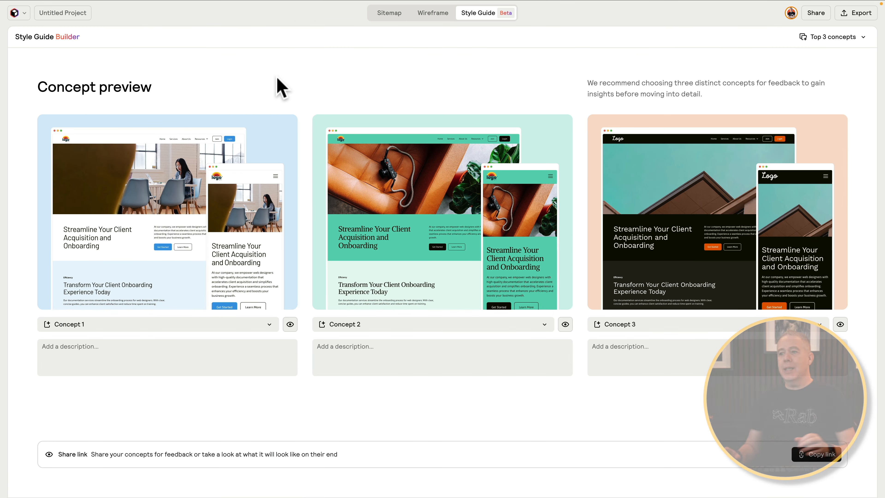
Copy the share link for the three concepts and open it in a Chrome Incognito window.
left_click(817, 452)
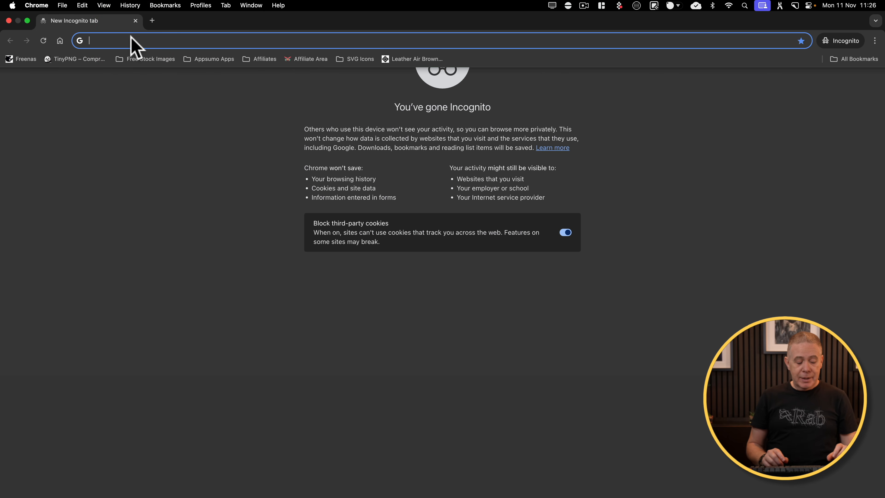
key("super+v")
key("Return")
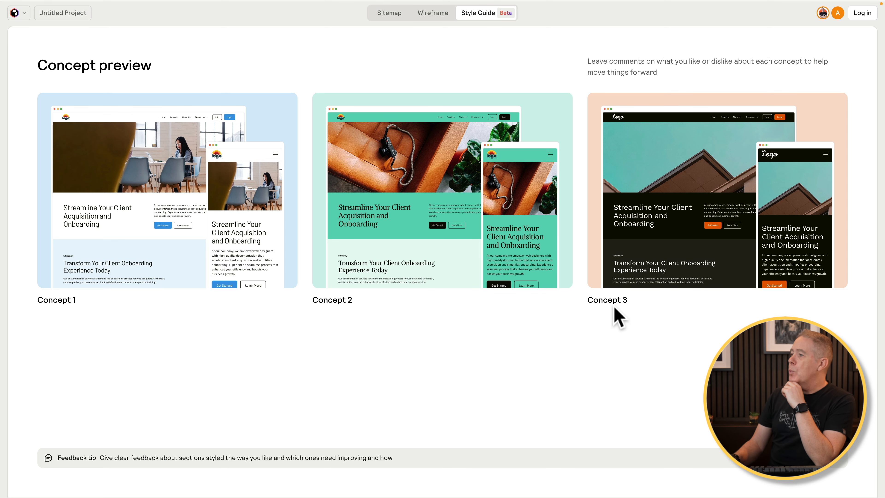
Look through the full previews of Concept 3, Concept 1 and Concept 2 on the shared page, and reopen Concept 2's preview.
mouse_move(715, 183)
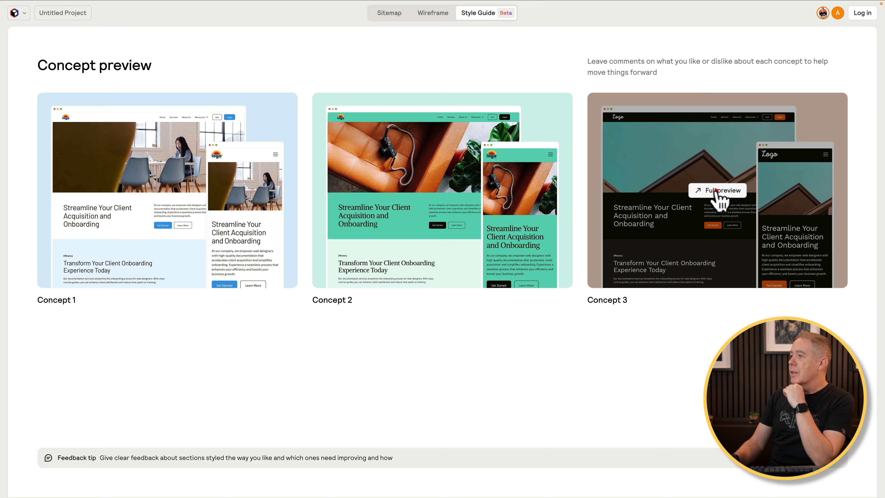
left_click(718, 190)
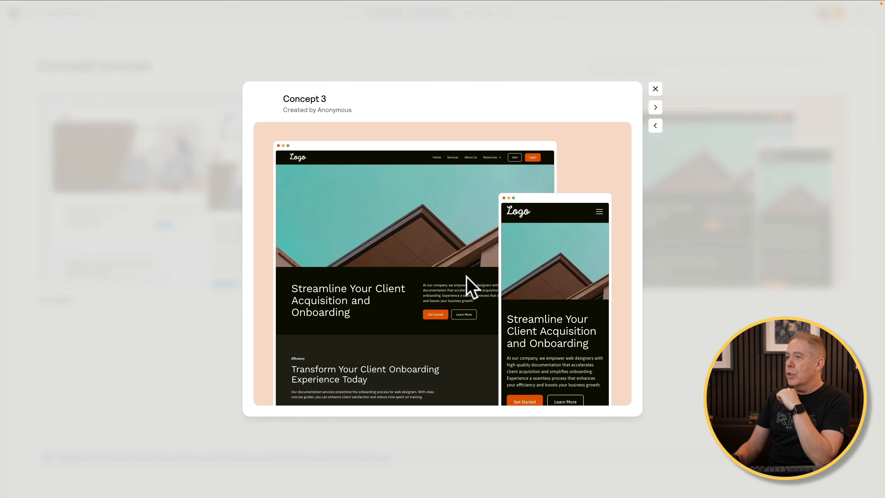
left_click(655, 107)
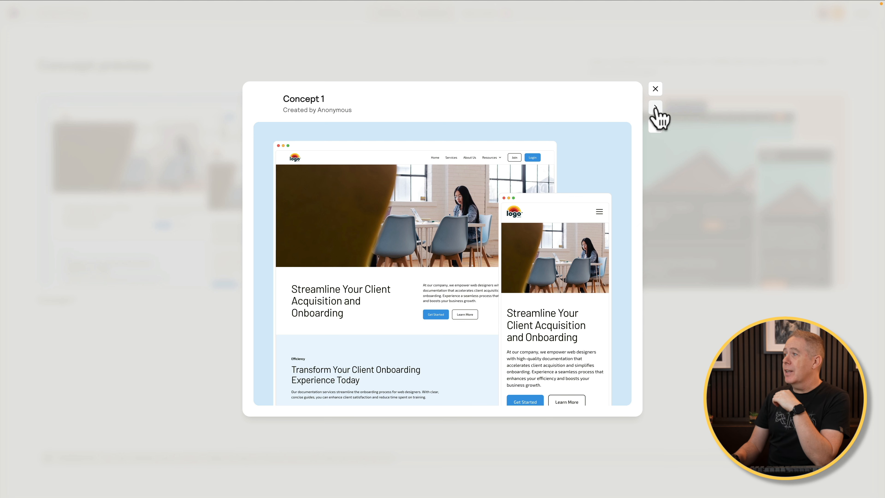
left_click(655, 108)
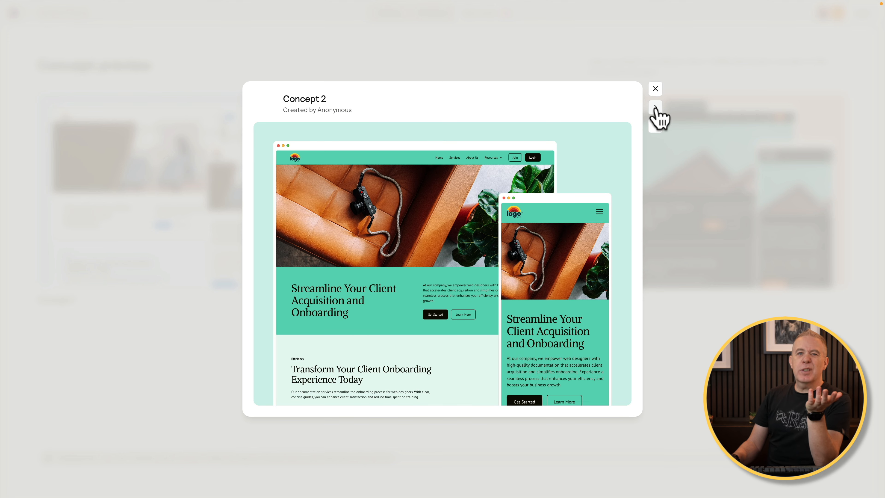
left_click(655, 88)
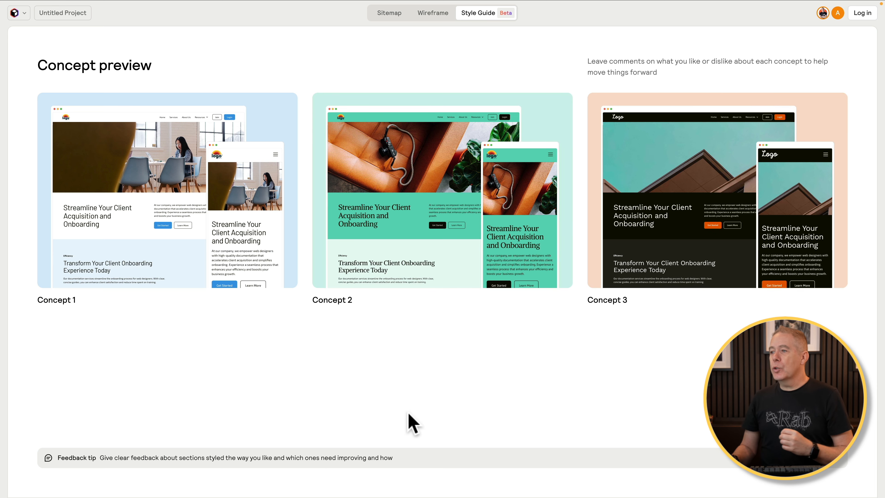
mouse_move(510, 253)
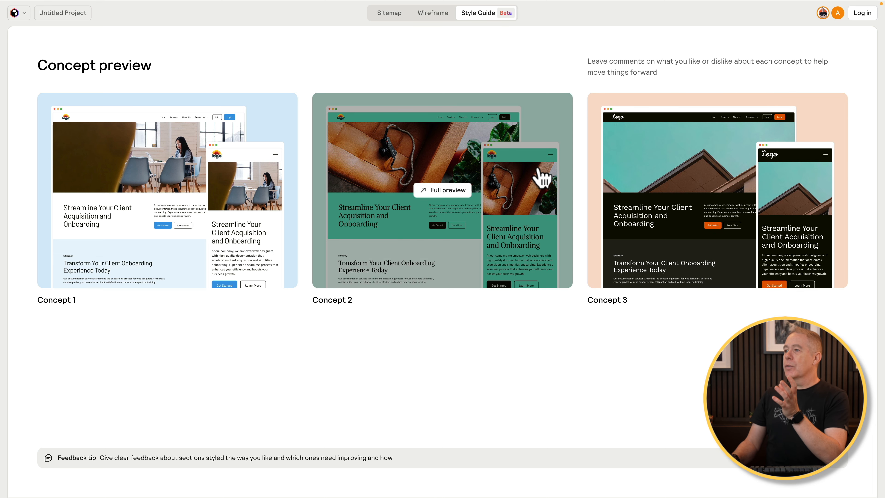
left_click(455, 190)
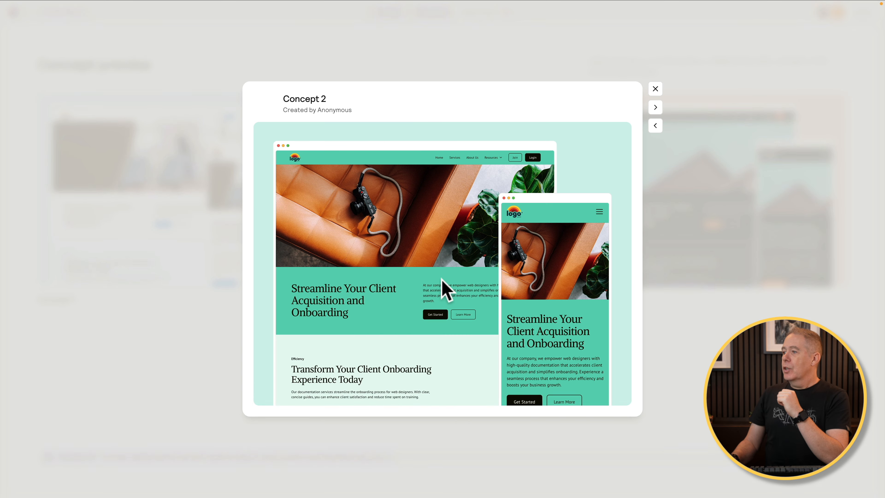